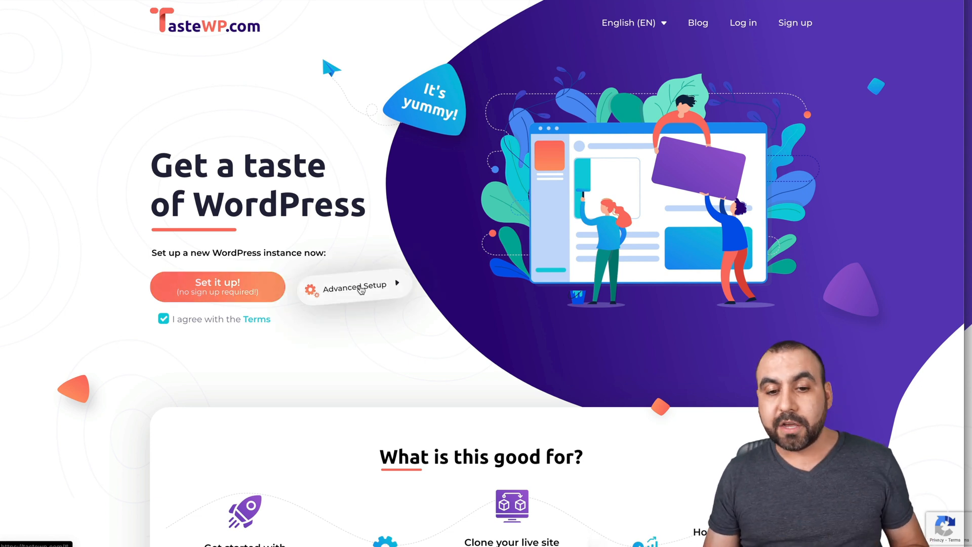
Bring up TasteWP's Advanced Setup form for a new WordPress site
{"action": "left_click", "coordinate": [354, 286]}
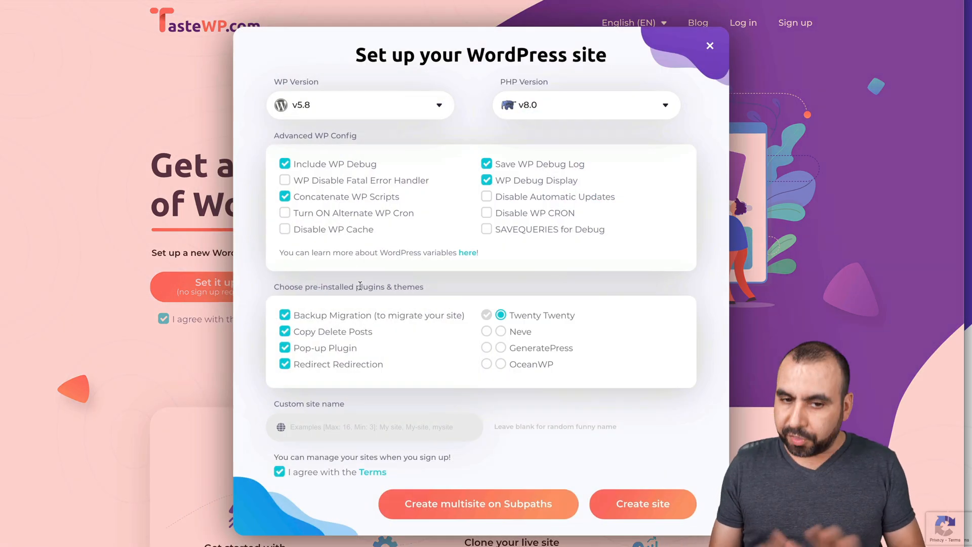
Keep WordPress 5.8 and PHP 8.0 with the Backup Migration plugin still included
{"action": "left_click", "coordinate": [371, 106]}
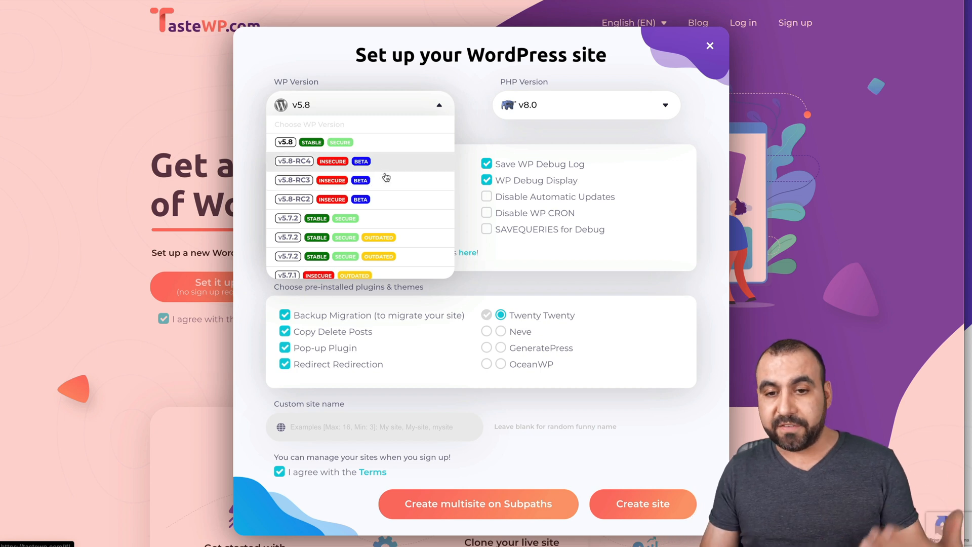
{"action": "left_click", "coordinate": [505, 135]}
{"action": "left_click", "coordinate": [571, 104]}
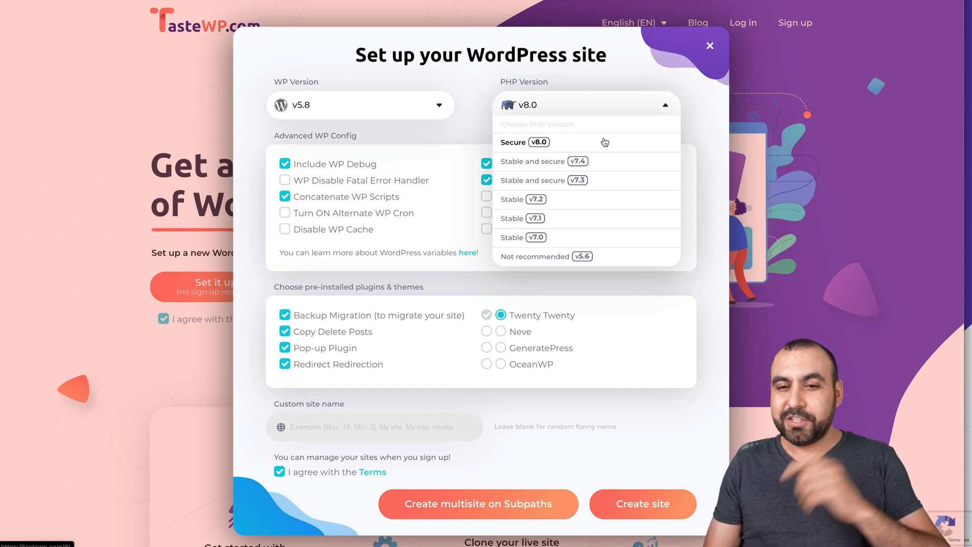
{"action": "left_click", "coordinate": [420, 137]}
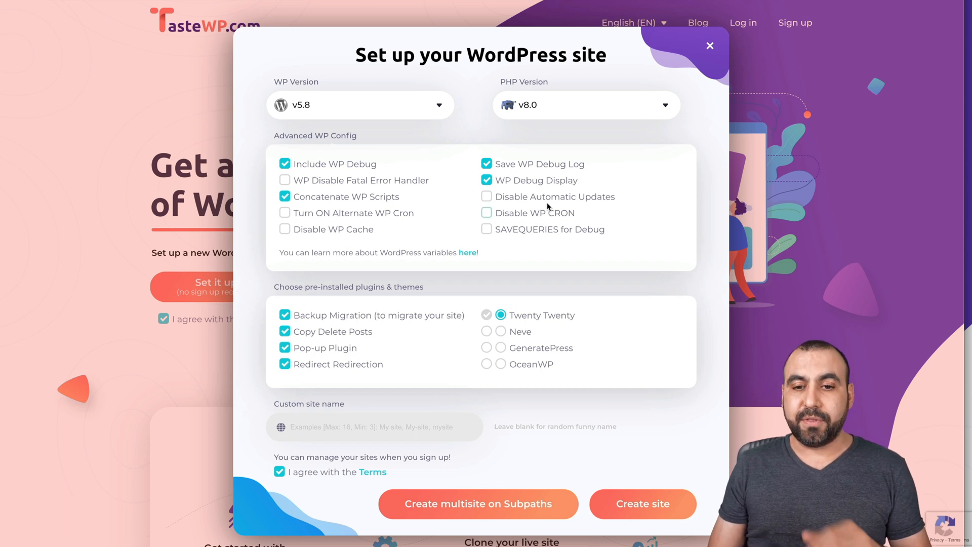
{"action": "scroll", "coordinate": [298, 305], "scroll_direction": "down", "scroll_amount": 1}
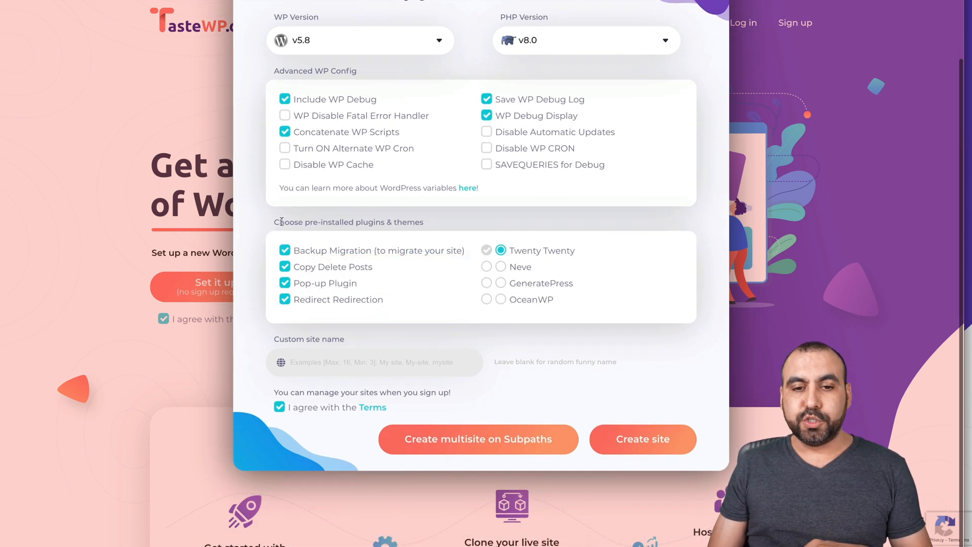
{"action": "left_click", "coordinate": [284, 251]}
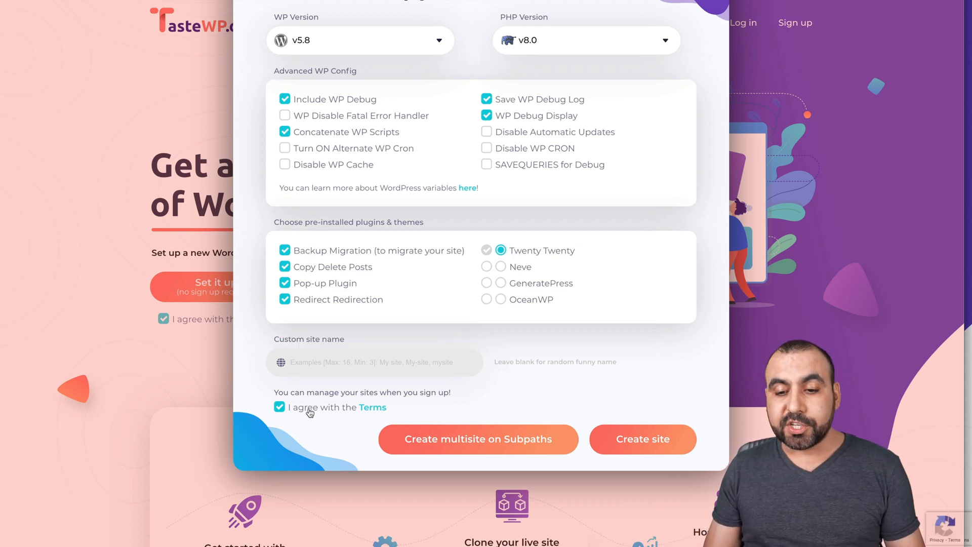
Create the configured site and select its credentials in the 'Your brand new site is here!' dialog
{"action": "left_click", "coordinate": [644, 440]}
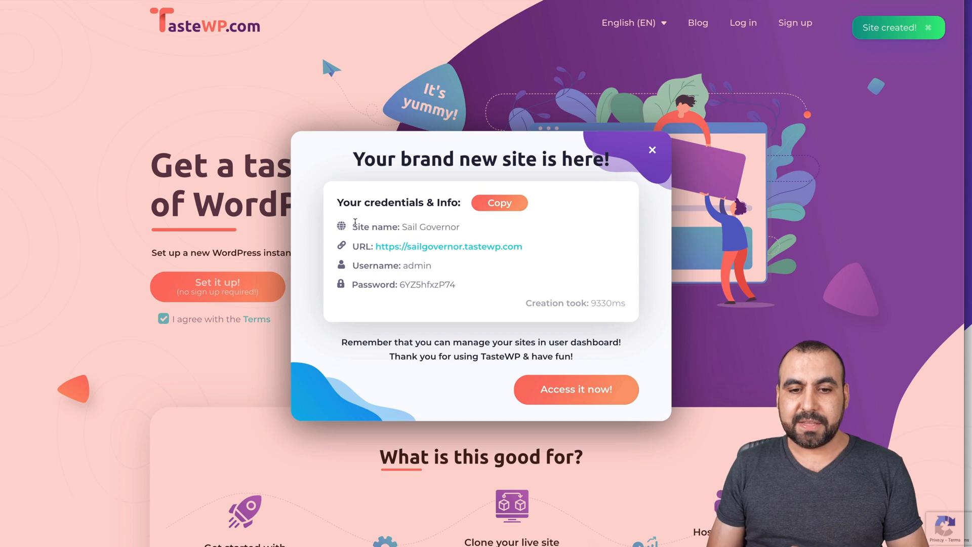
{"action": "left_click_drag", "start_coordinate": [353, 227], "coordinate": [448, 226]}
{"action": "left_click", "coordinate": [449, 225]}
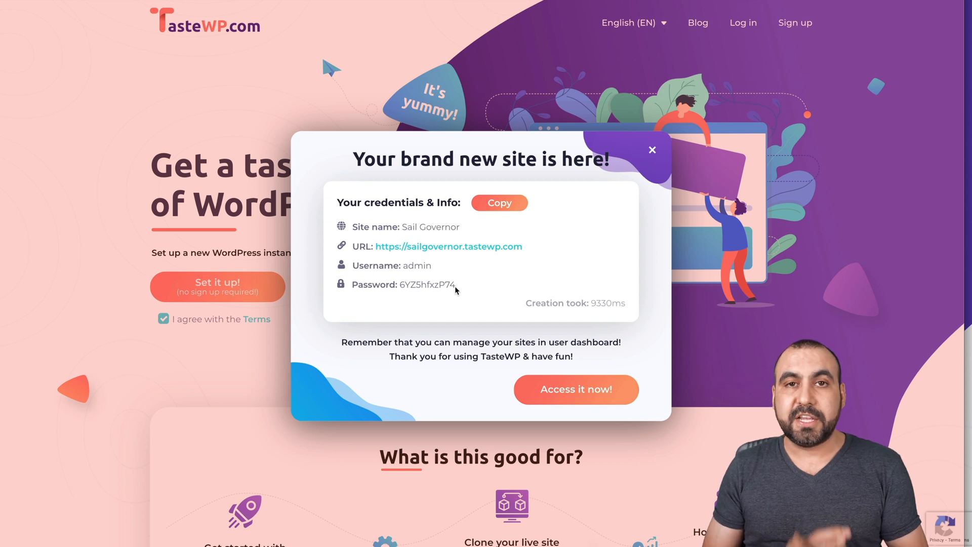
Enter the new site's admin area, dismiss the success banner and reach Themes > Add New
{"action": "left_click", "coordinate": [581, 391]}
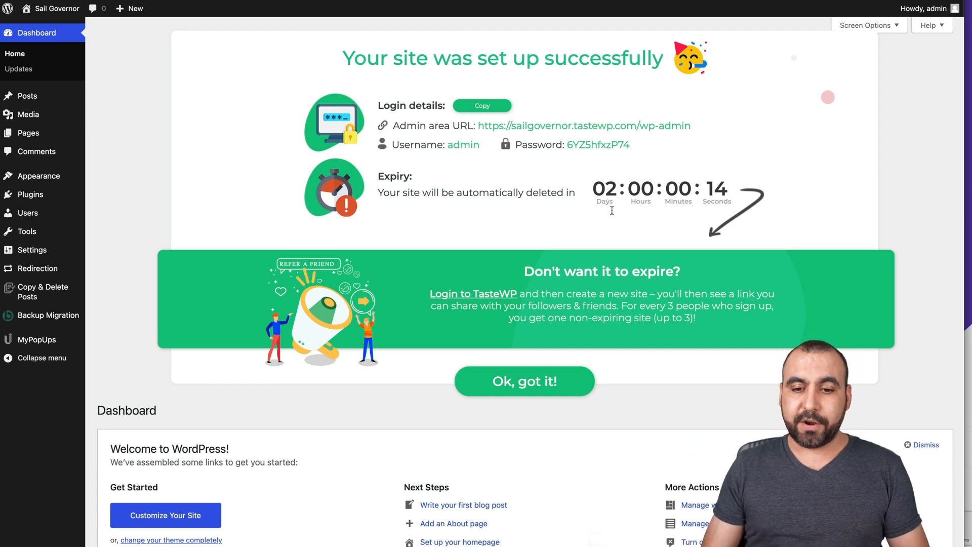
{"action": "left_click", "coordinate": [574, 378]}
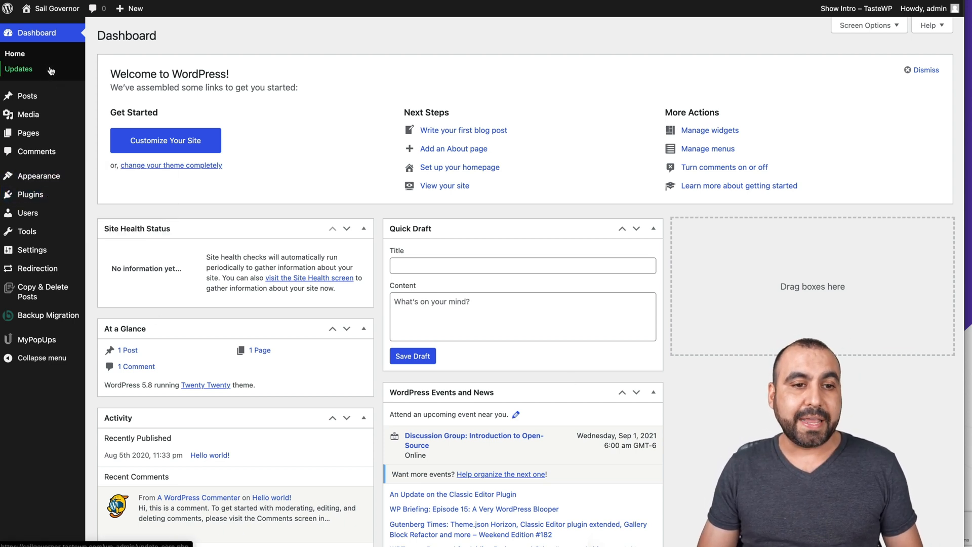
{"action": "mouse_move", "coordinate": [32, 249]}
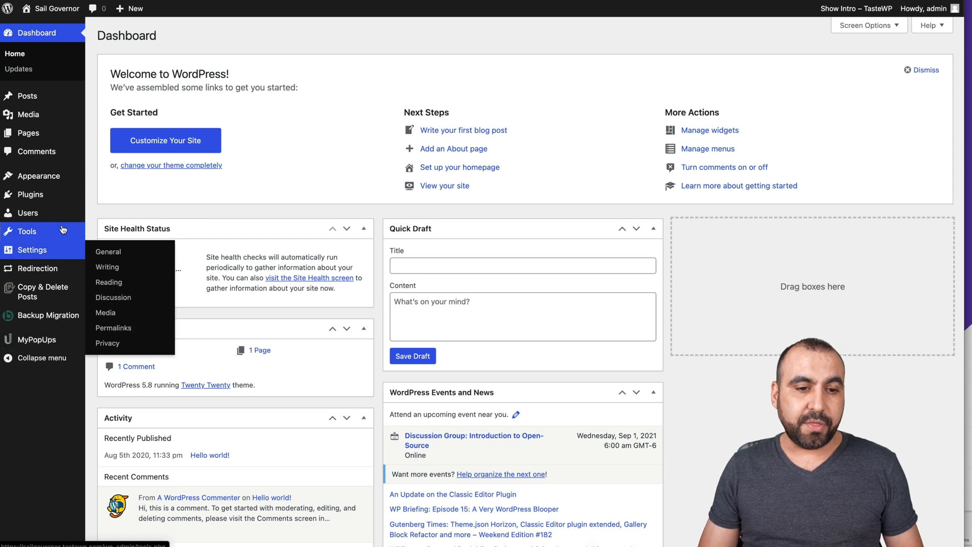
{"action": "left_click", "coordinate": [111, 177]}
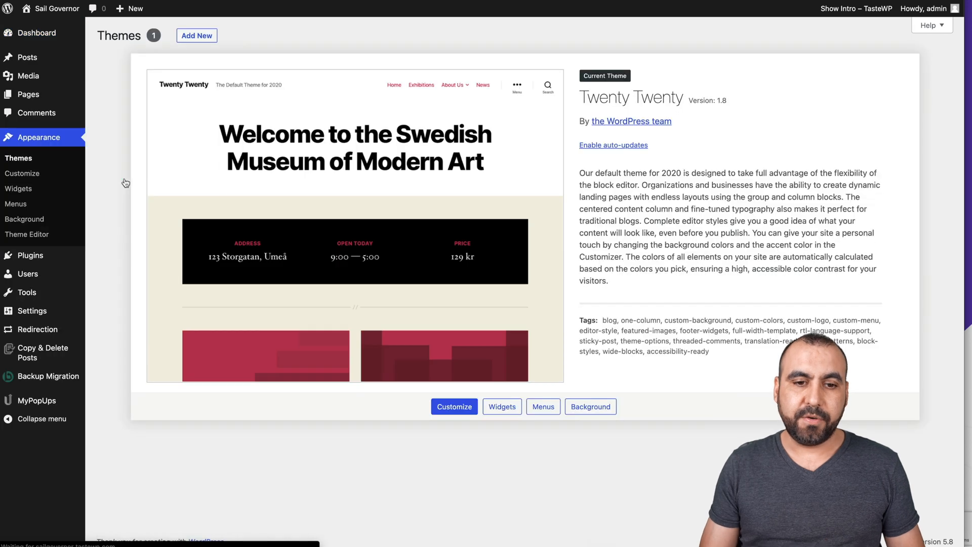
{"action": "left_click", "coordinate": [199, 39]}
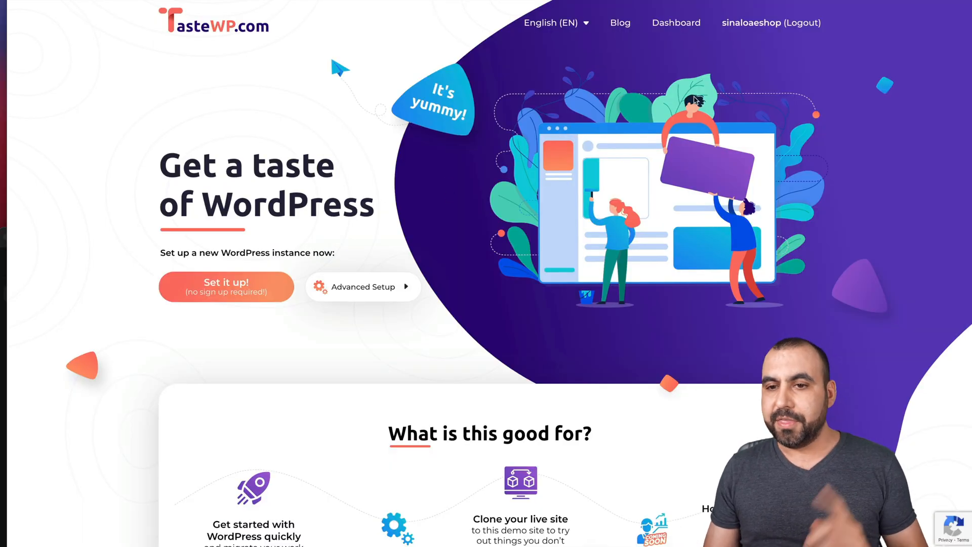
Review the managed sites list and sailgovernor's Actions menu, then go to the Affiliate program page
{"action": "left_click", "coordinate": [761, 22]}
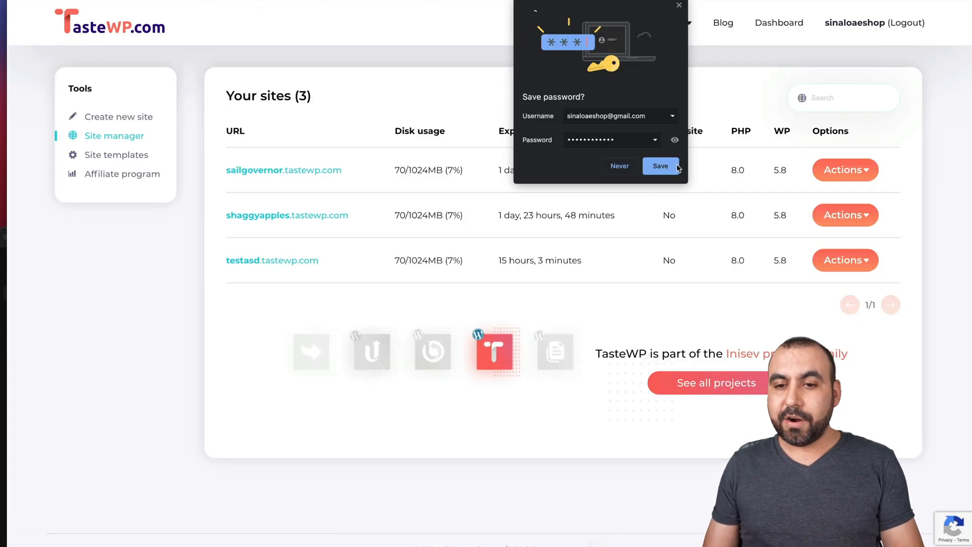
{"action": "left_click", "coordinate": [665, 166]}
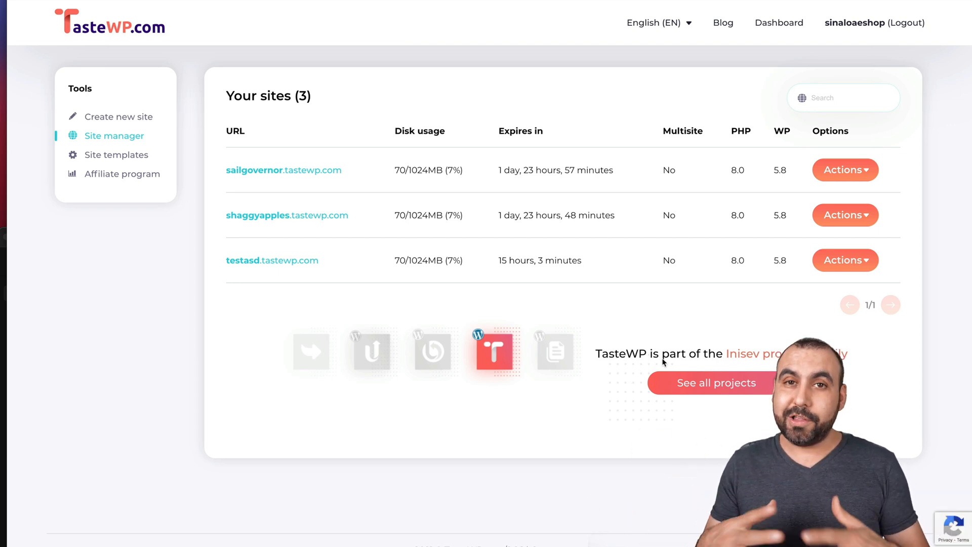
{"action": "left_click", "coordinate": [841, 171]}
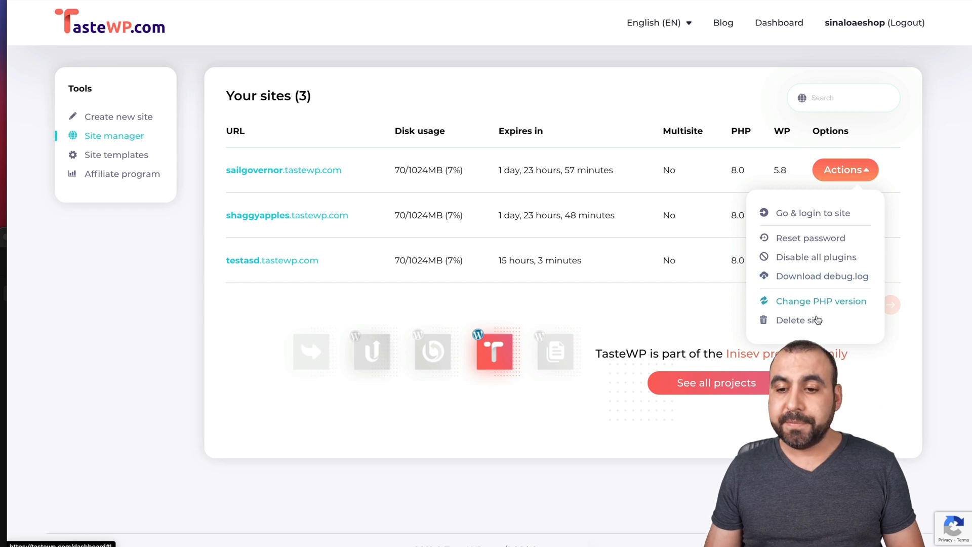
{"action": "left_click", "coordinate": [695, 304]}
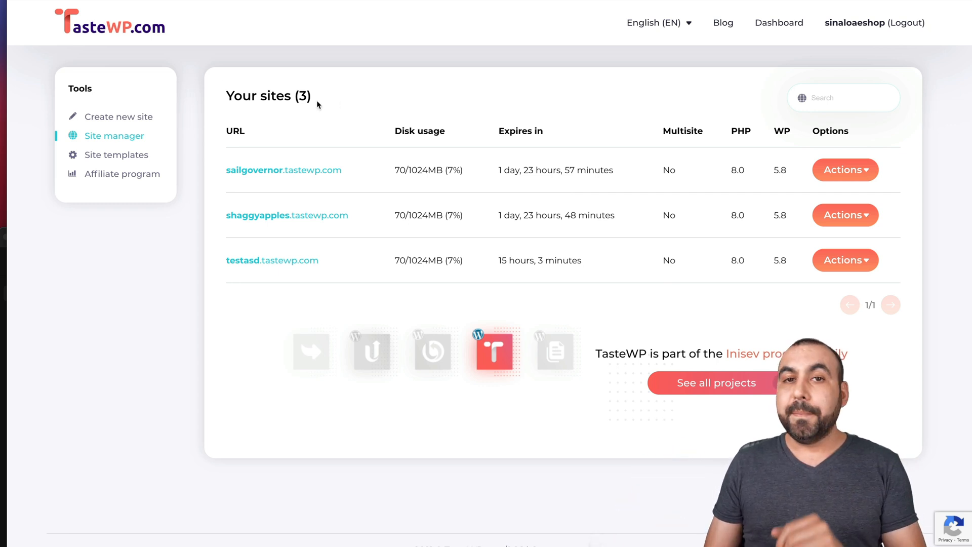
{"action": "left_click", "coordinate": [141, 180]}
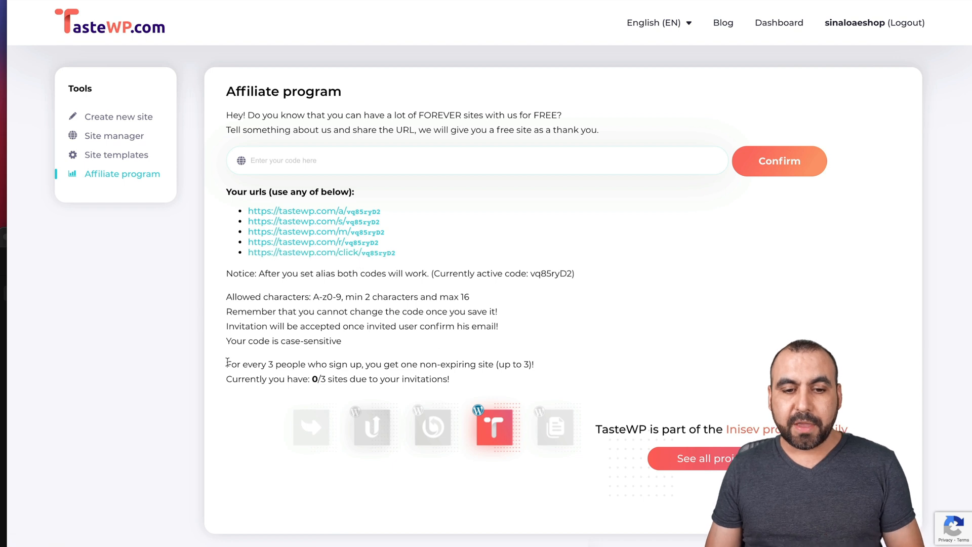
{"action": "left_click_drag", "start_coordinate": [226, 363], "coordinate": [326, 358]}
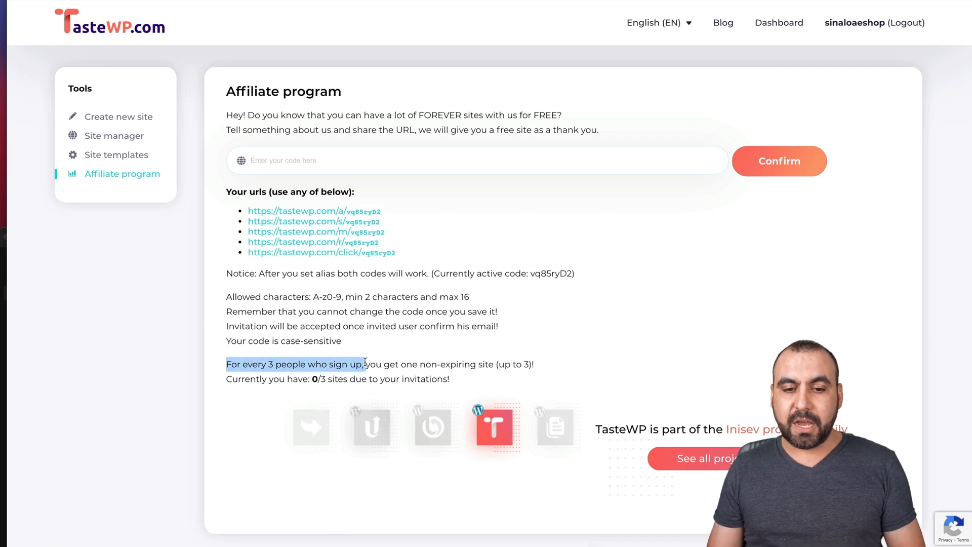
{"action": "left_click", "coordinate": [453, 359]}
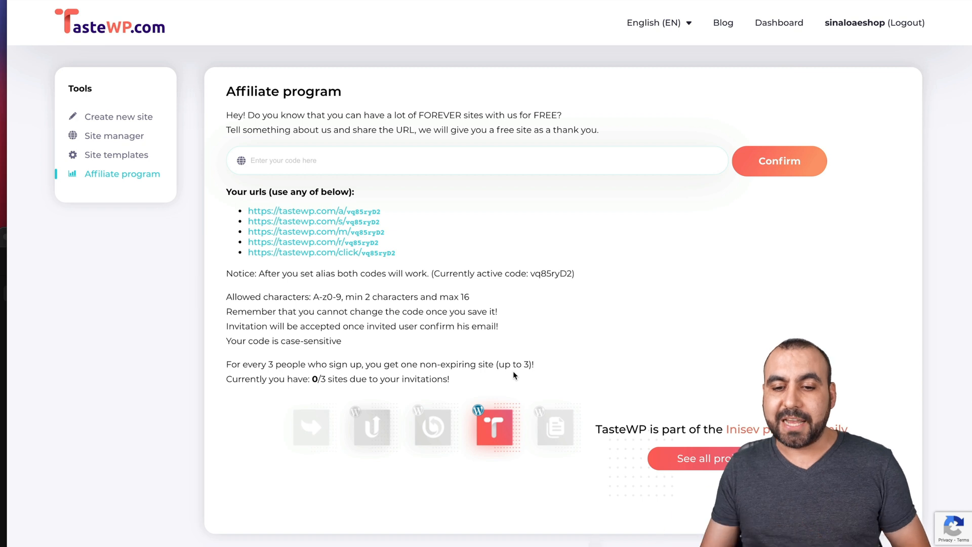
{"action": "left_click_drag", "start_coordinate": [483, 364], "coordinate": [555, 363]}
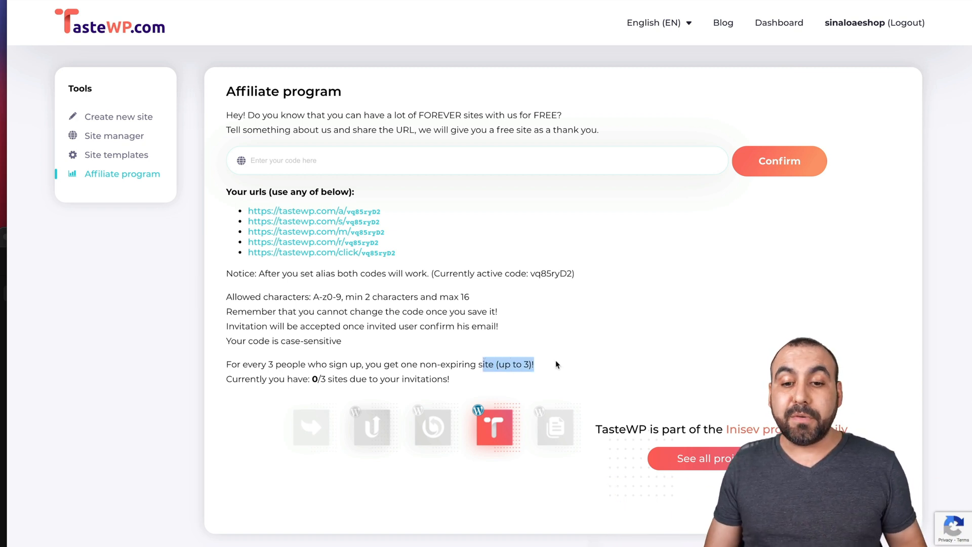
{"action": "left_click", "coordinate": [555, 364]}
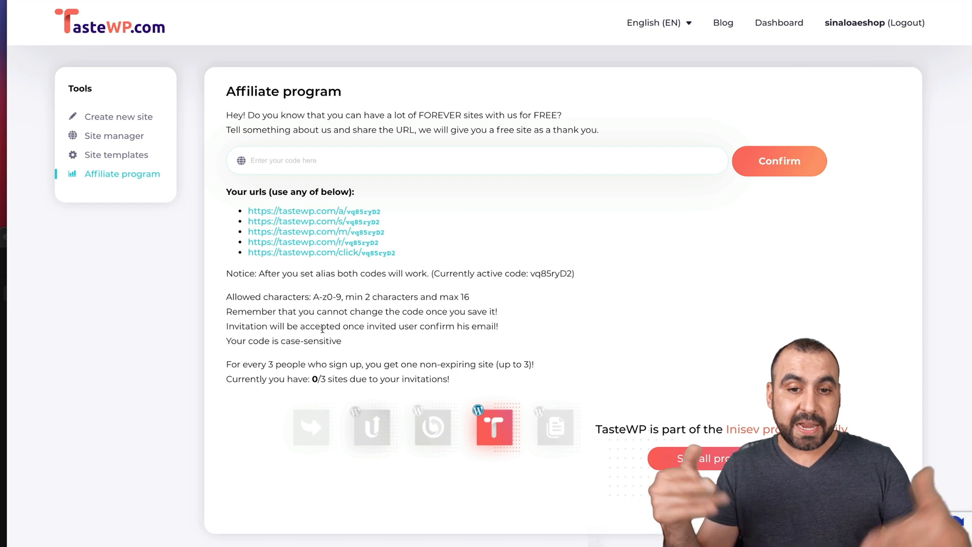
{"action": "left_click", "coordinate": [125, 117]}
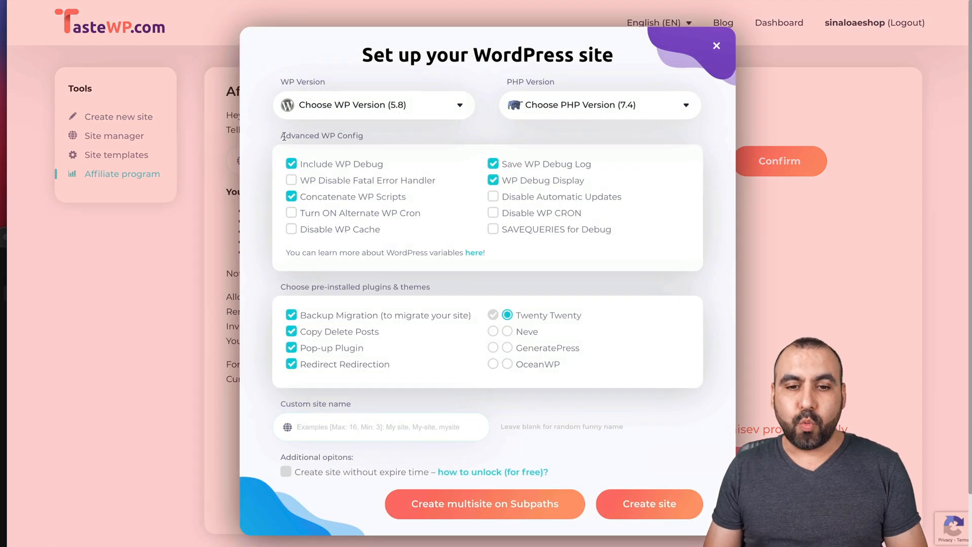
Create a new site named saasmaster running PHP 8.0
{"action": "left_click", "coordinate": [425, 105]}
{"action": "left_click", "coordinate": [600, 105]}
{"action": "left_click", "coordinate": [536, 142]}
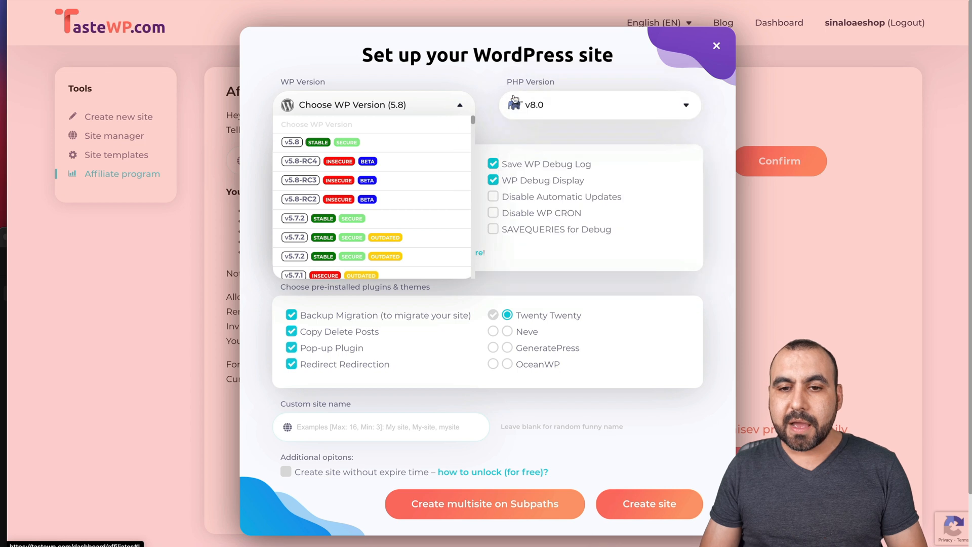
{"action": "left_click", "coordinate": [471, 104]}
{"action": "left_click", "coordinate": [359, 426]}
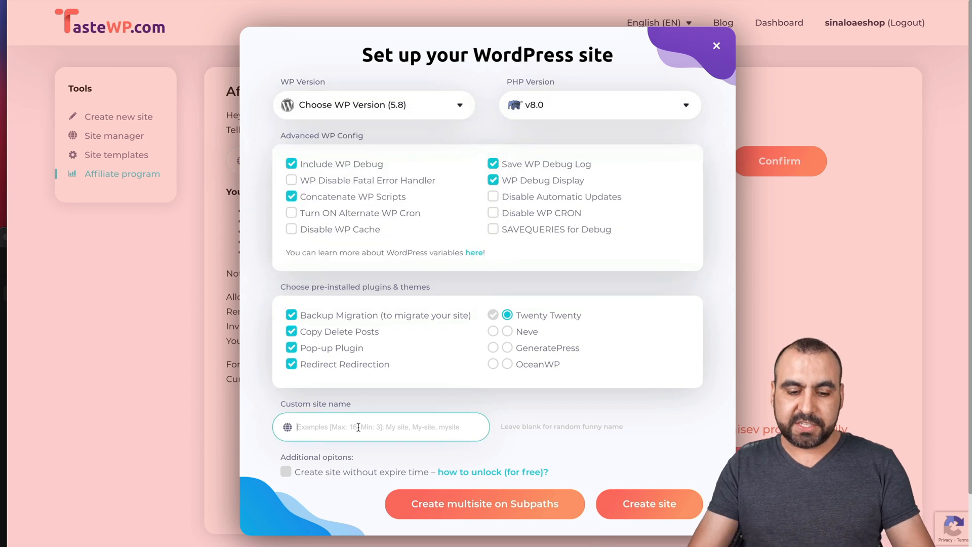
{"action": "type", "text": "saasmaster"}
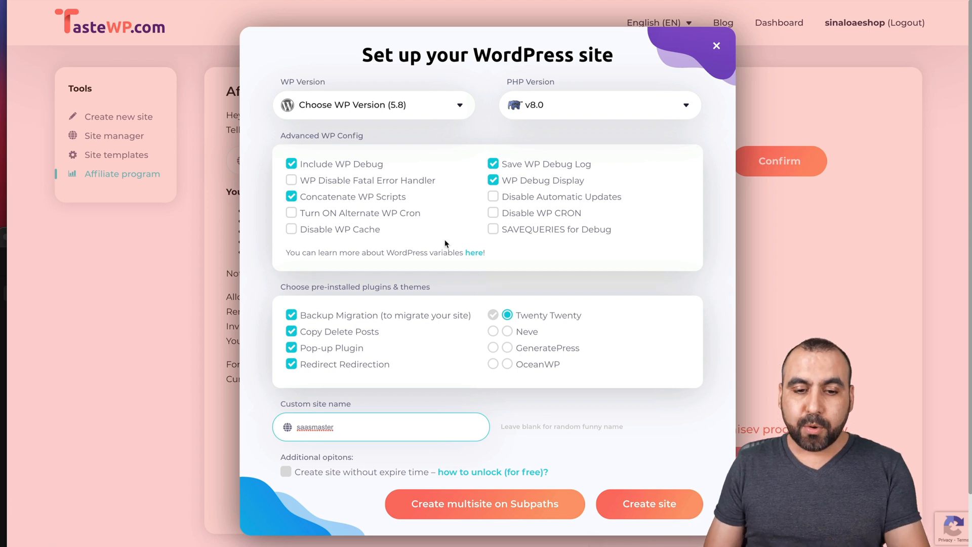
{"action": "left_click", "coordinate": [606, 507]}
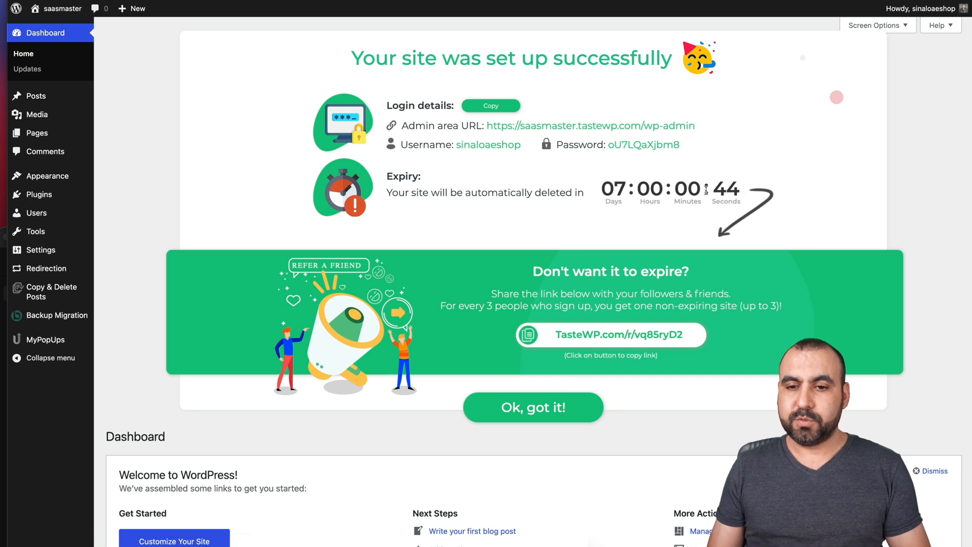
Select the saasmaster credentials text in TasteWP's new site dialog
{"action": "double_click", "coordinate": [619, 190]}
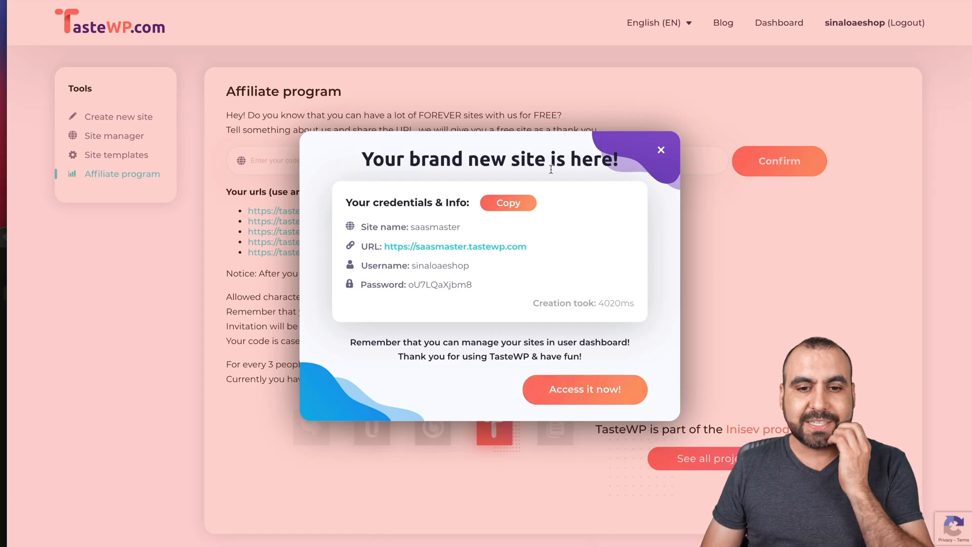
Start a new site template named TESTTEMPLATE on PHP 8.0 and continue to plugin selection
{"action": "left_click", "coordinate": [660, 149]}
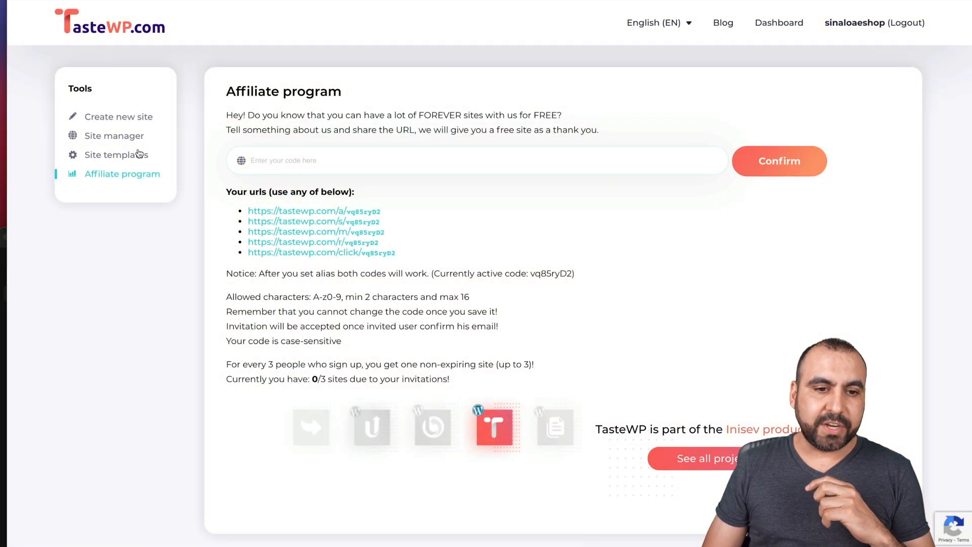
{"action": "left_click", "coordinate": [116, 155]}
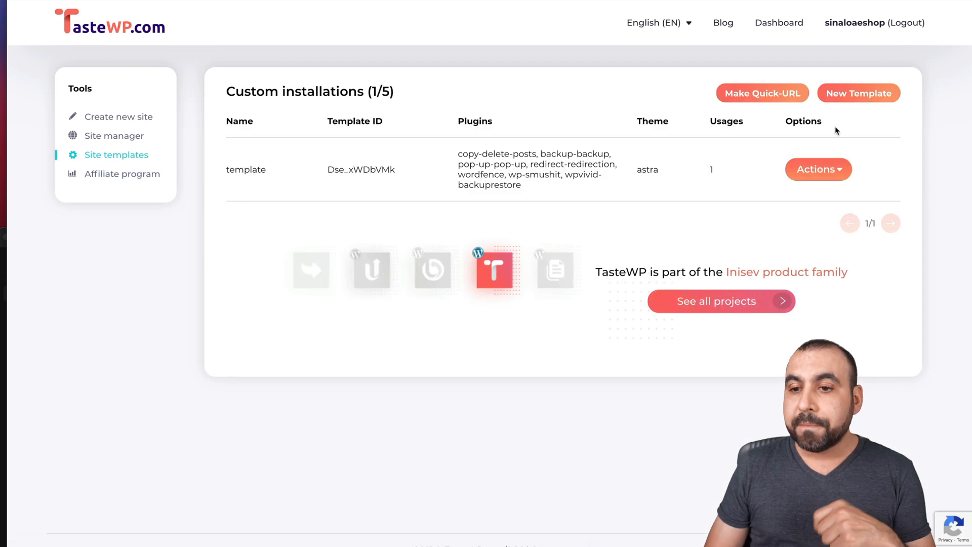
{"action": "left_click", "coordinate": [859, 92]}
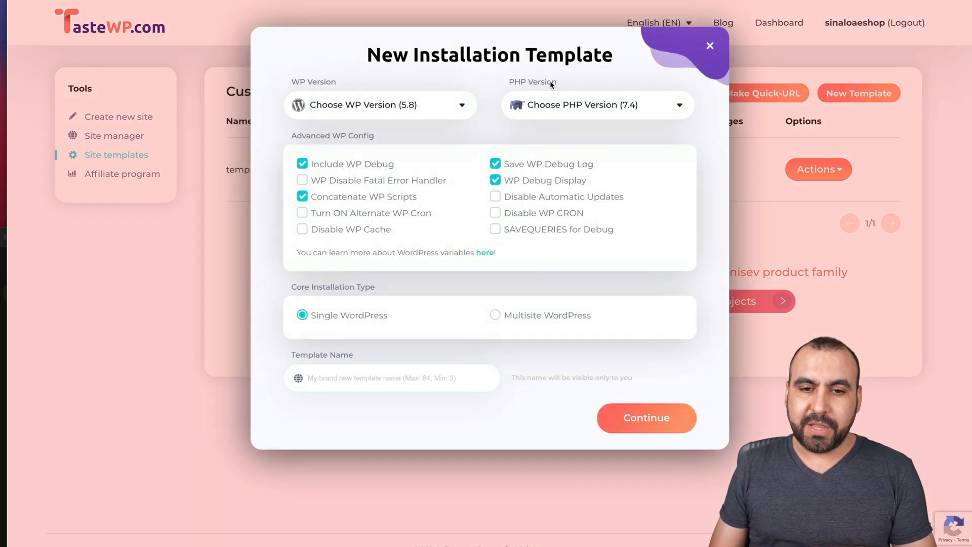
{"action": "left_click", "coordinate": [585, 105]}
{"action": "left_click", "coordinate": [554, 139]}
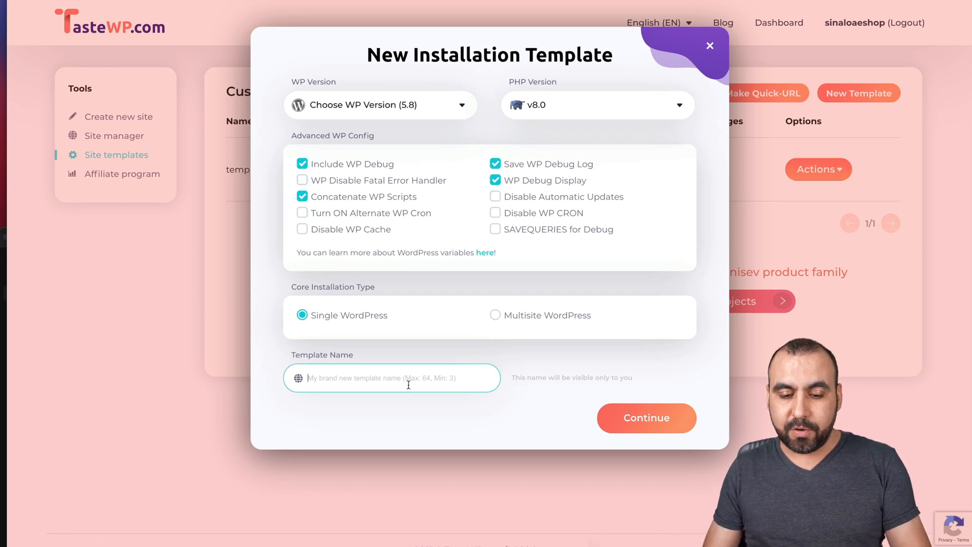
{"action": "type", "text": "TESTTEMPLATE"}
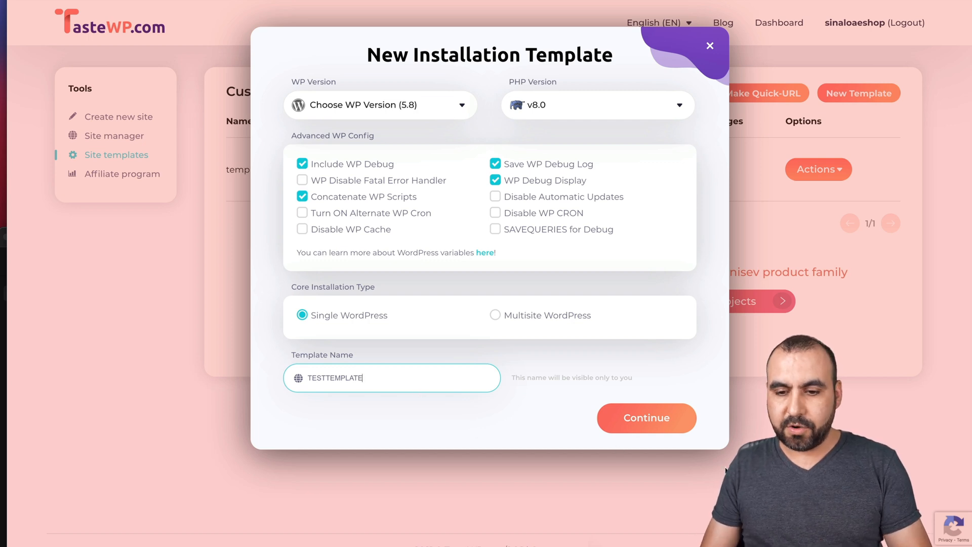
{"action": "left_click", "coordinate": [647, 417]}
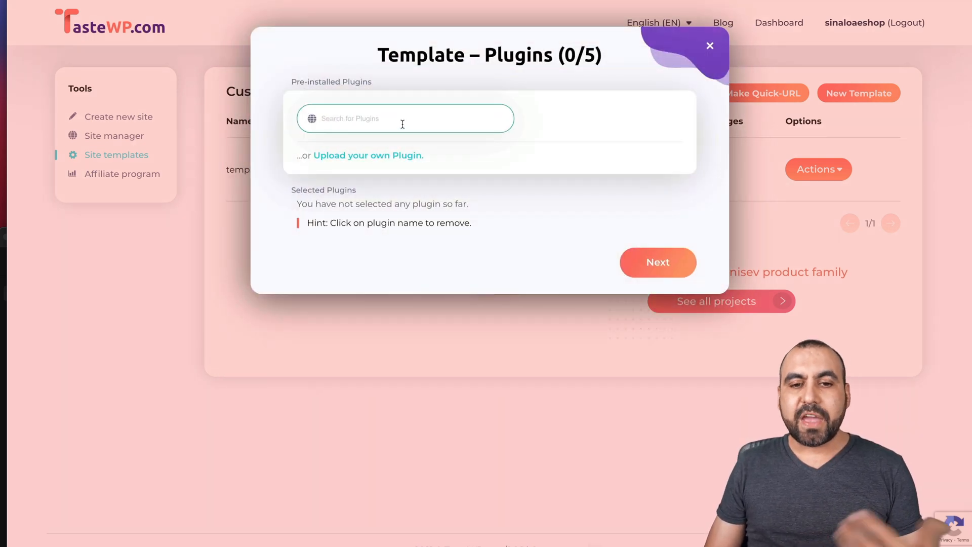
Add the Wordfence and Wp Smushit plugins to the template and proceed to theme selection
{"action": "left_click", "coordinate": [403, 123]}
{"action": "type", "text": "w"}
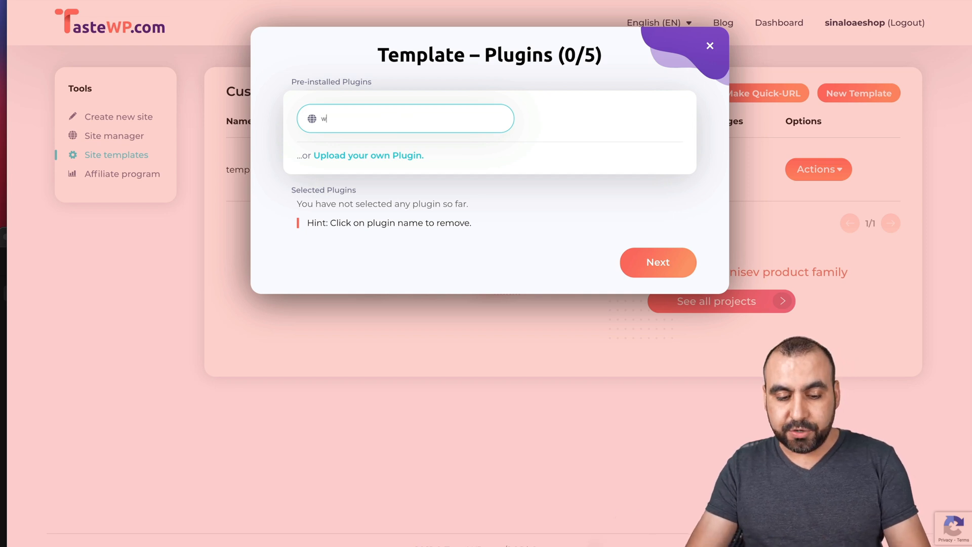
{"action": "type", "text": "ordfe"}
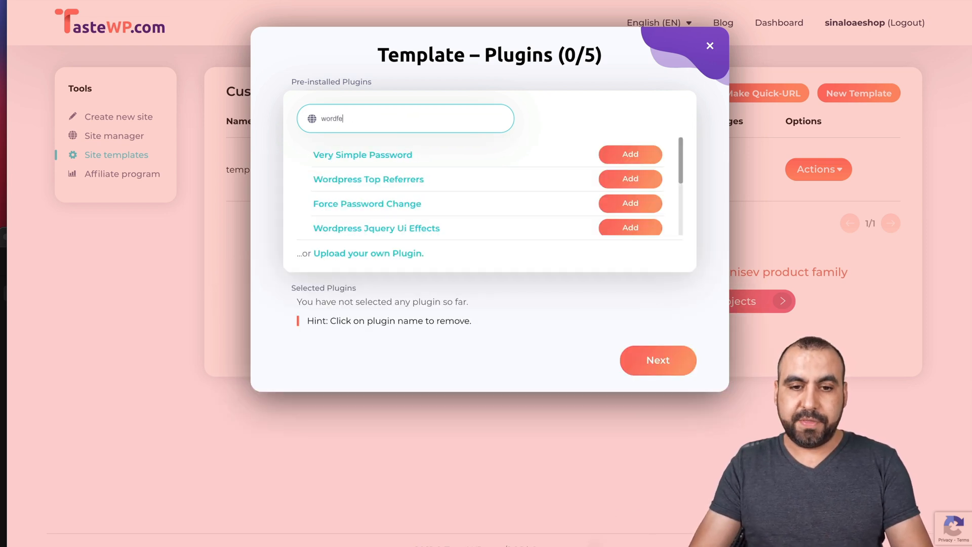
{"action": "left_click", "coordinate": [630, 202]}
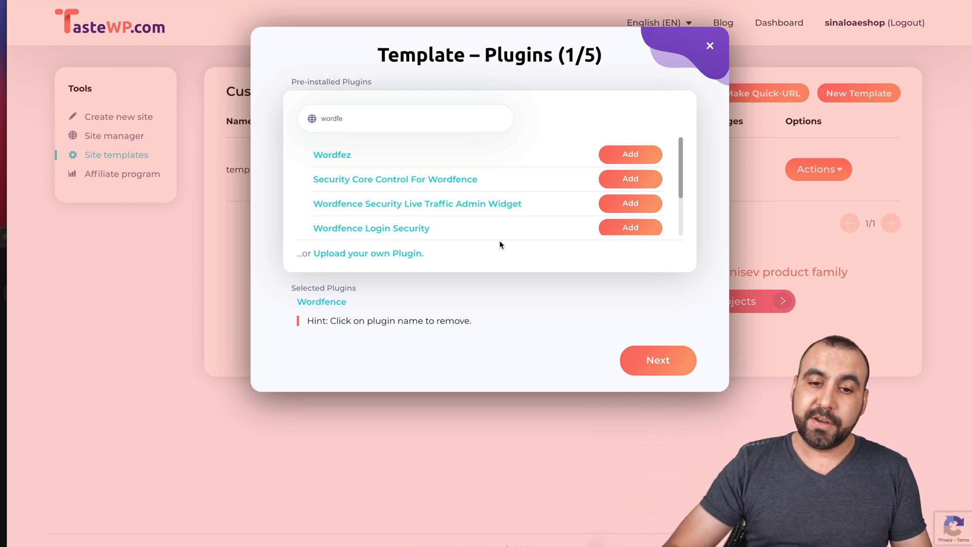
{"action": "double_click", "coordinate": [356, 118]}
{"action": "key", "text": "BackSpace"}
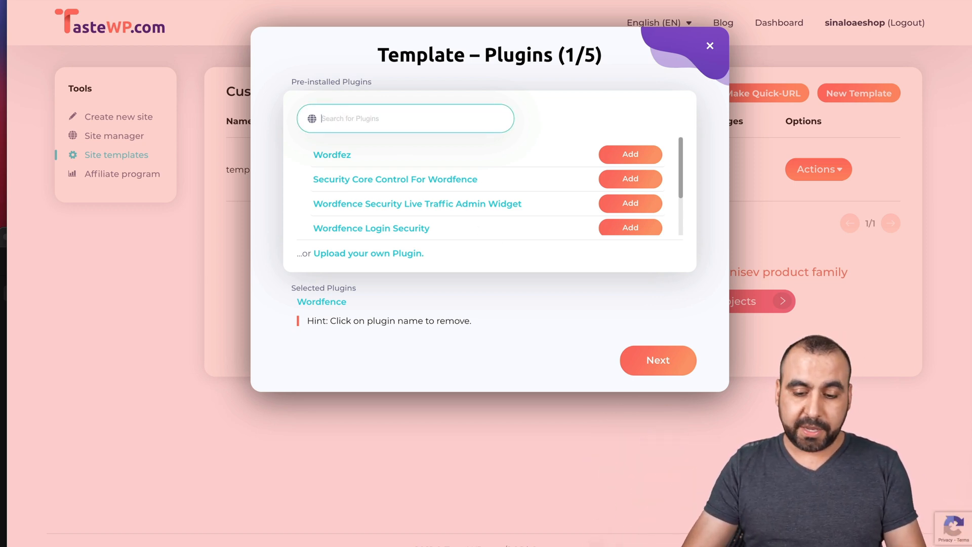
{"action": "type", "text": "wpsmush"}
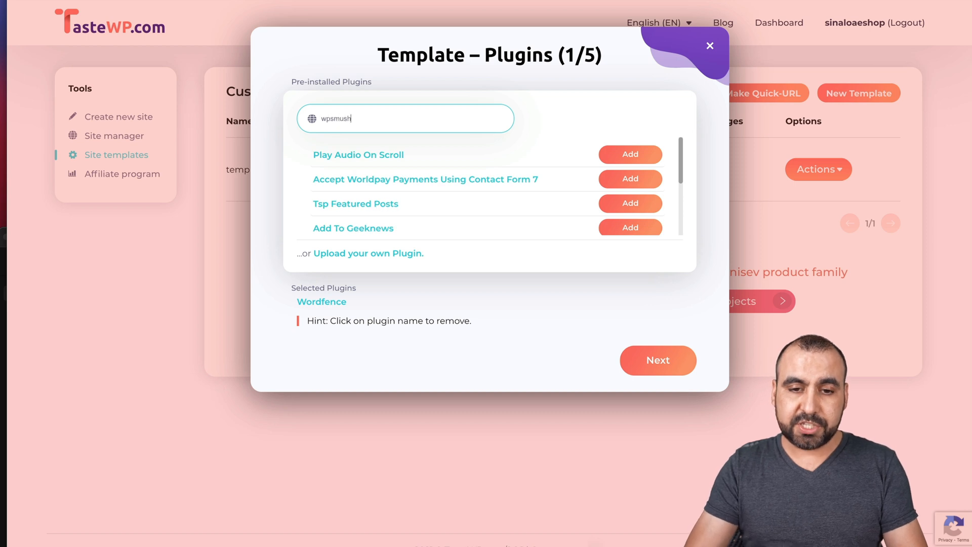
{"action": "left_click", "coordinate": [630, 154]}
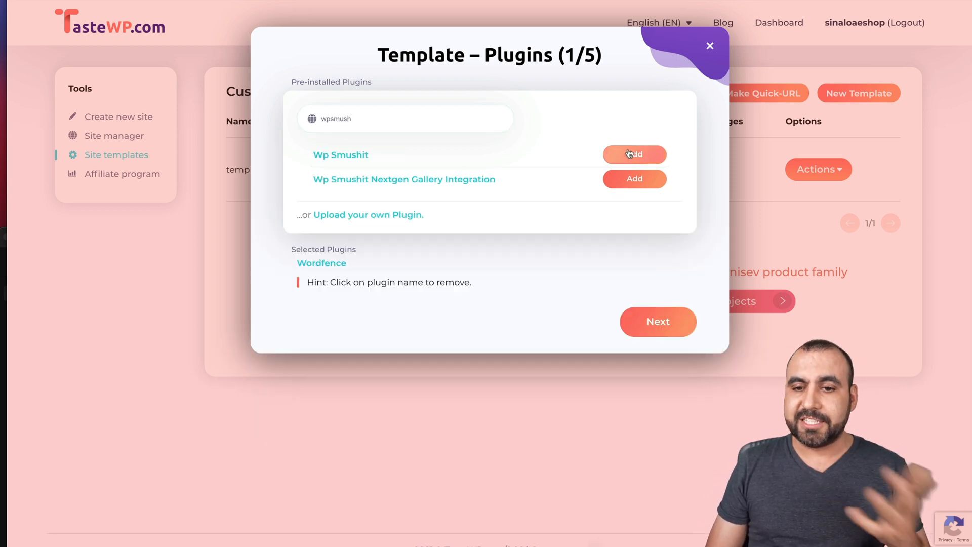
{"action": "double_click", "coordinate": [406, 118]}
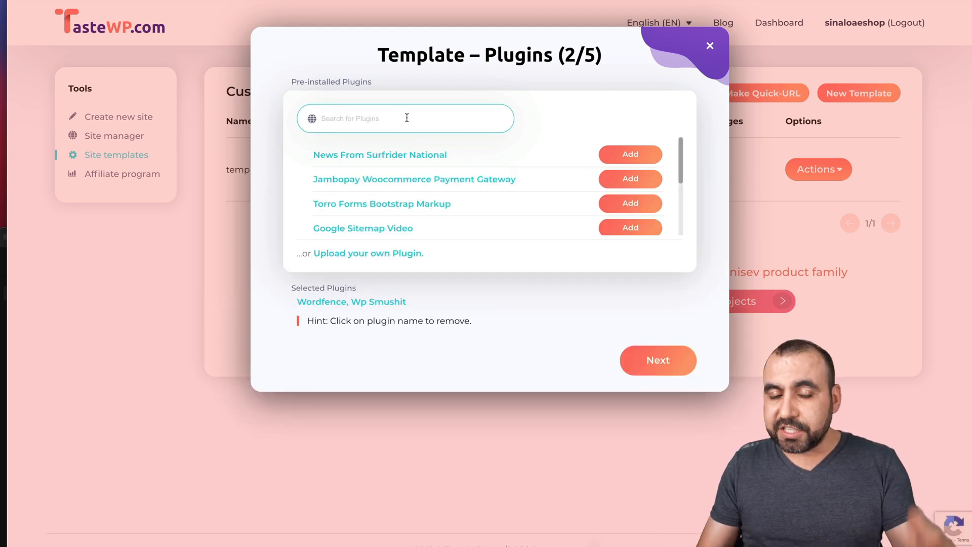
{"action": "left_click", "coordinate": [657, 360]}
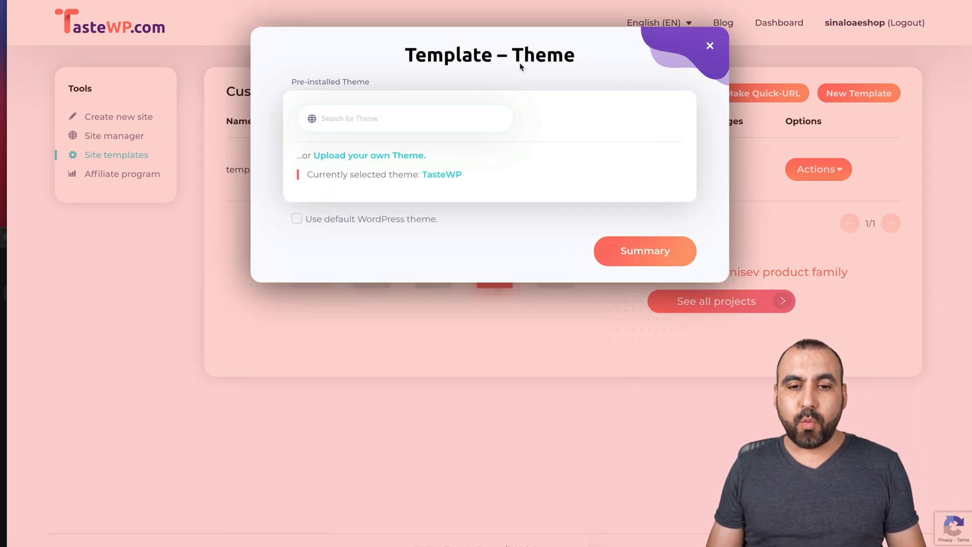
Pick Astra as the template's theme and show the TESTTEMPLATE summary
{"action": "left_click", "coordinate": [373, 113]}
{"action": "type", "text": "astra"}
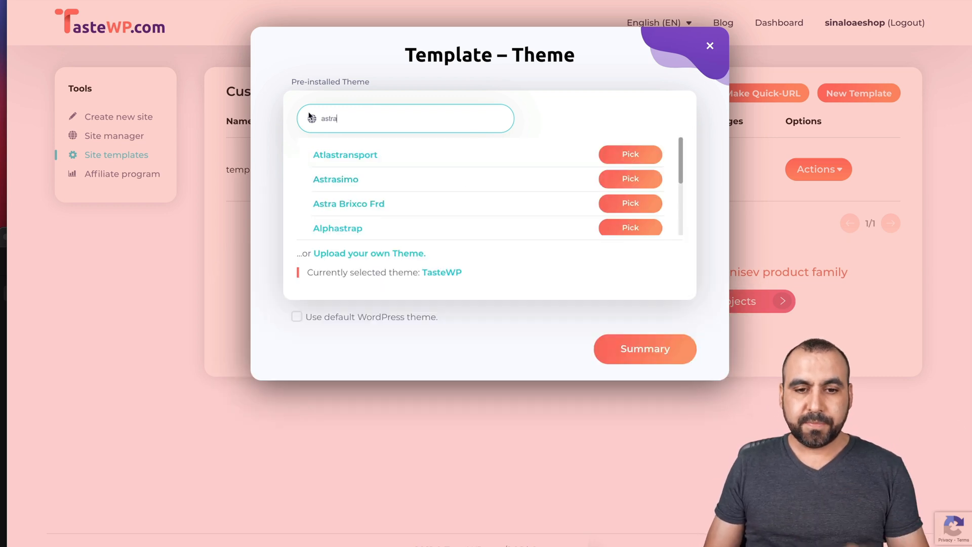
{"action": "scroll", "coordinate": [388, 218], "scroll_direction": "down", "scroll_amount": 2}
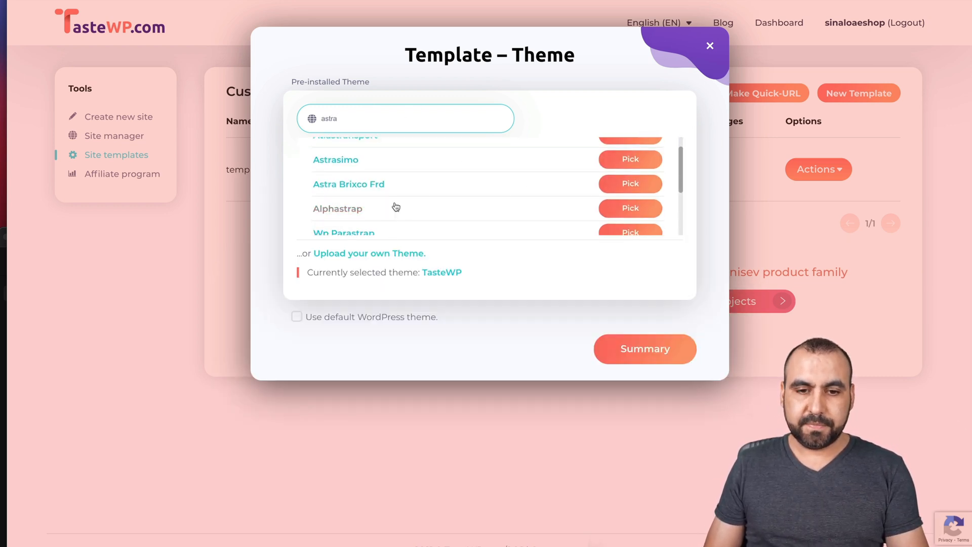
{"action": "scroll", "coordinate": [394, 205], "scroll_direction": "down", "scroll_amount": 3}
{"action": "scroll", "coordinate": [394, 205], "scroll_direction": "down", "scroll_amount": 2}
{"action": "left_click", "coordinate": [631, 217]}
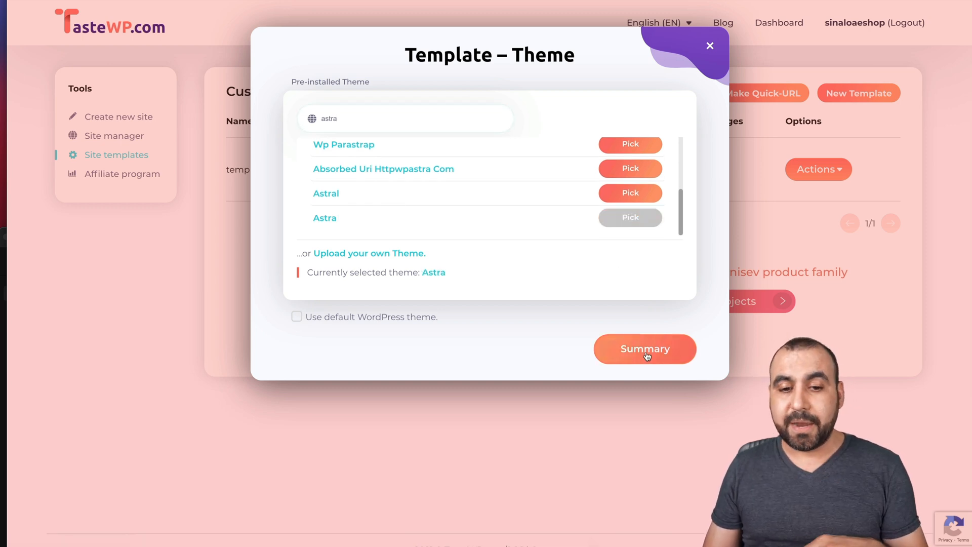
{"action": "left_click", "coordinate": [665, 349]}
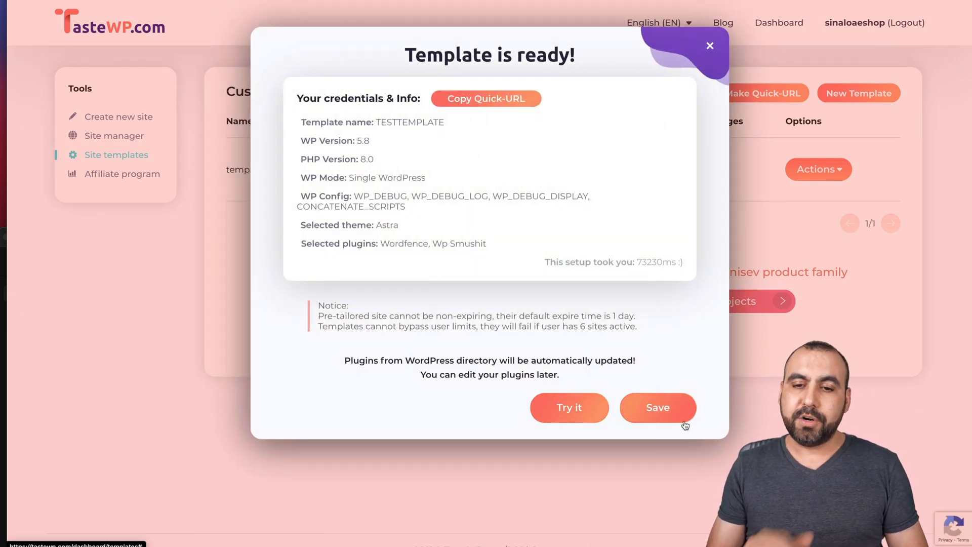
Save TESTTEMPLATE and review its row, plugins and theme in the custom installations list
{"action": "left_click", "coordinate": [657, 408]}
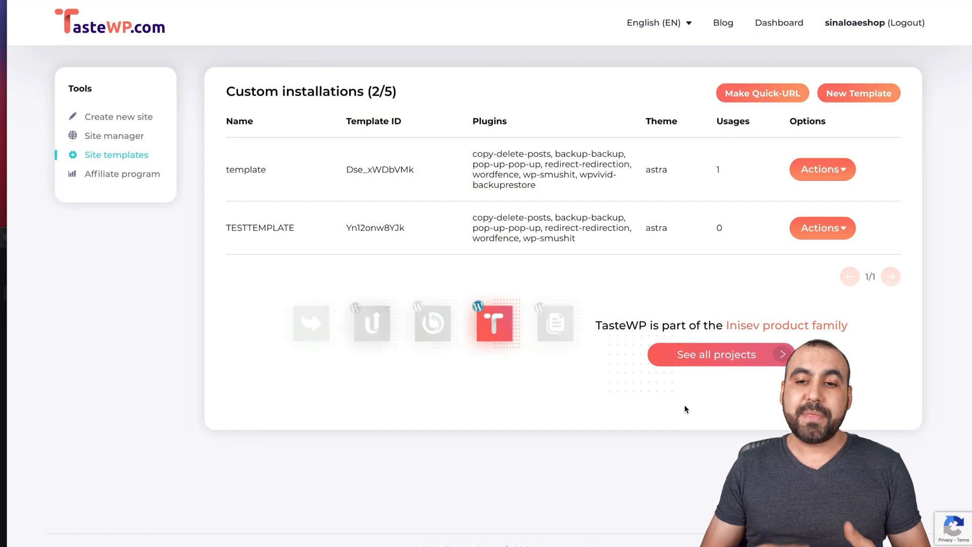
{"action": "left_click", "coordinate": [822, 228]}
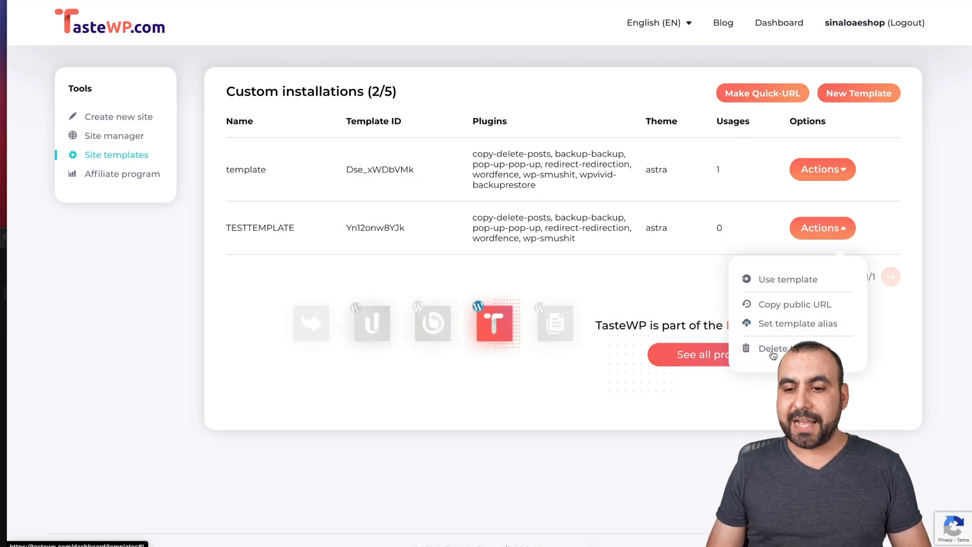
{"action": "left_click", "coordinate": [888, 199]}
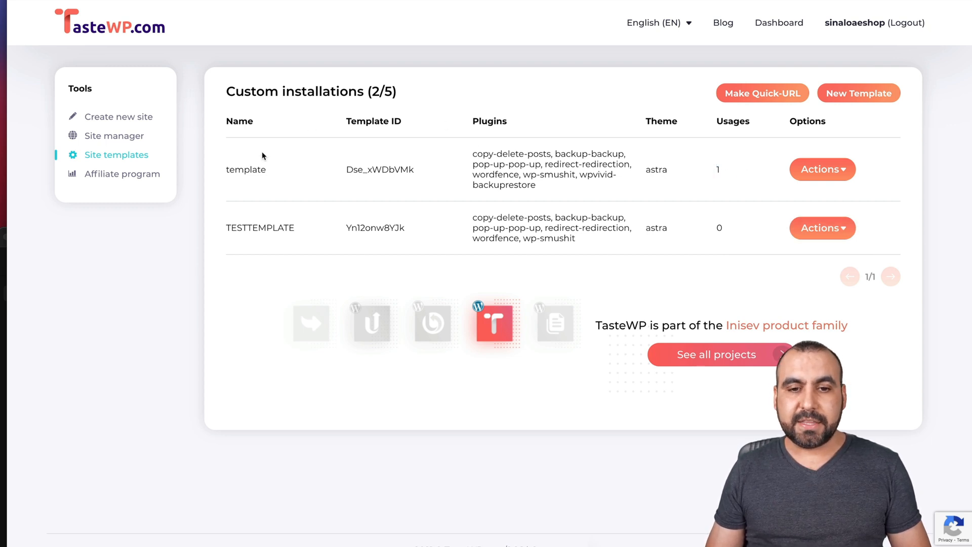
{"action": "left_click_drag", "start_coordinate": [506, 167], "coordinate": [557, 195]}
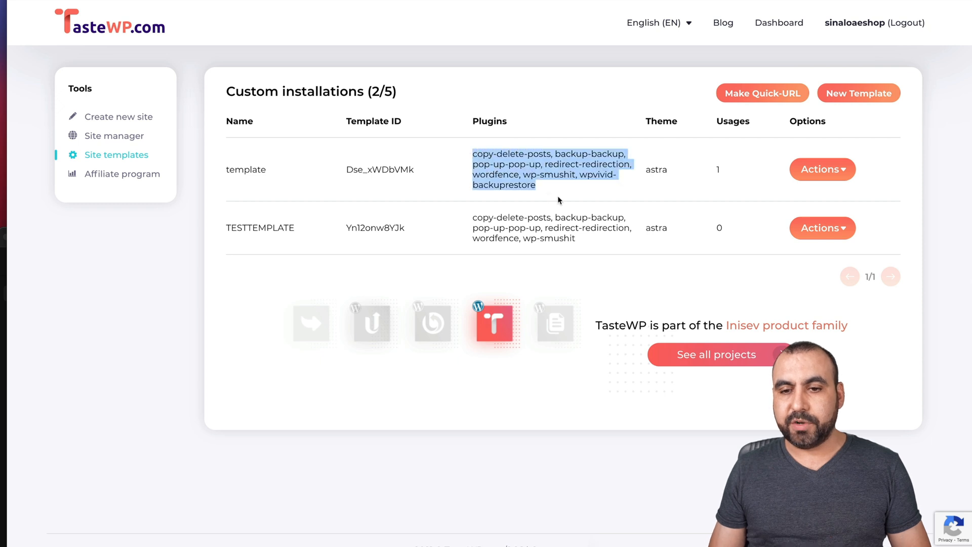
{"action": "left_click", "coordinate": [654, 156]}
{"action": "left_click", "coordinate": [684, 177]}
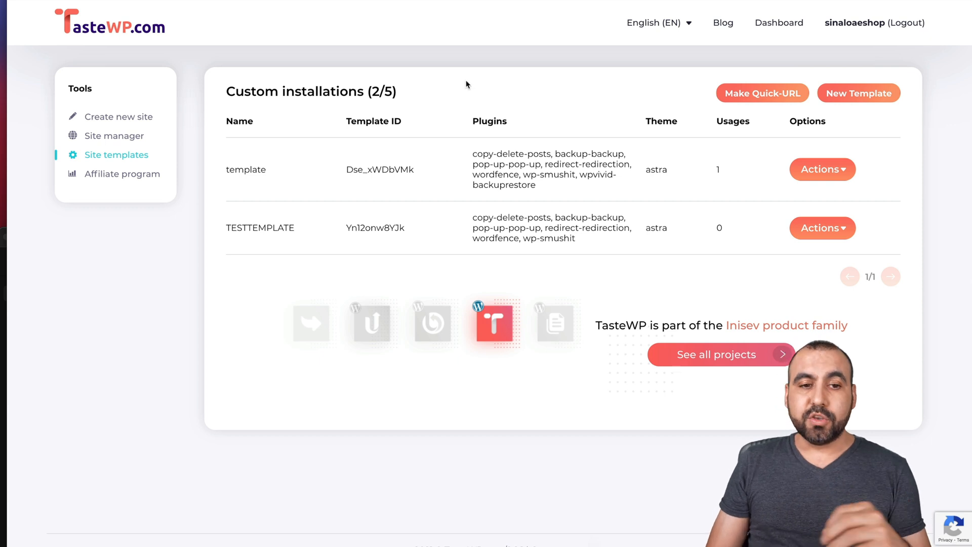
Switch to the Site manager list of your sites from the Tools sidebar
{"action": "left_click", "coordinate": [107, 137]}
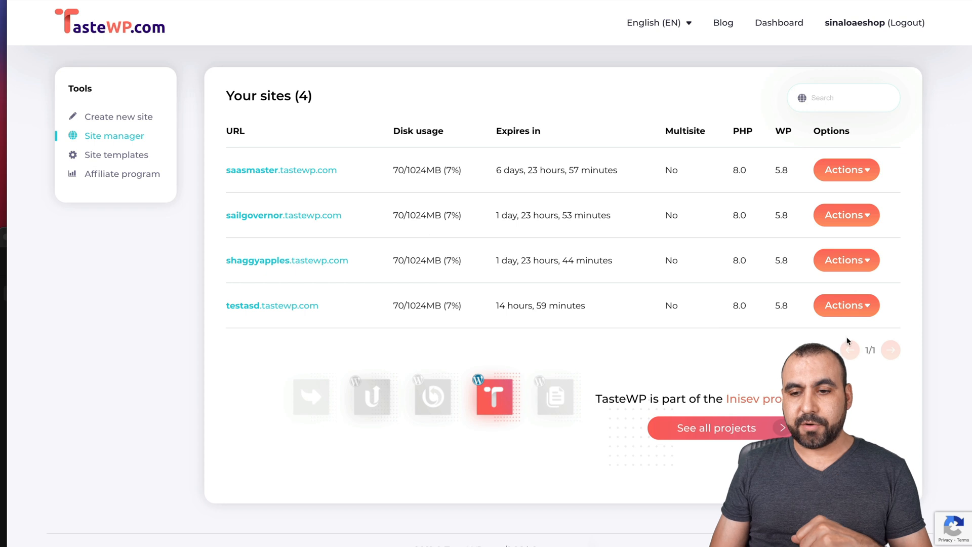
Delete the testasd site via its Actions menu and confirm with Yes
{"action": "left_click", "coordinate": [845, 305]}
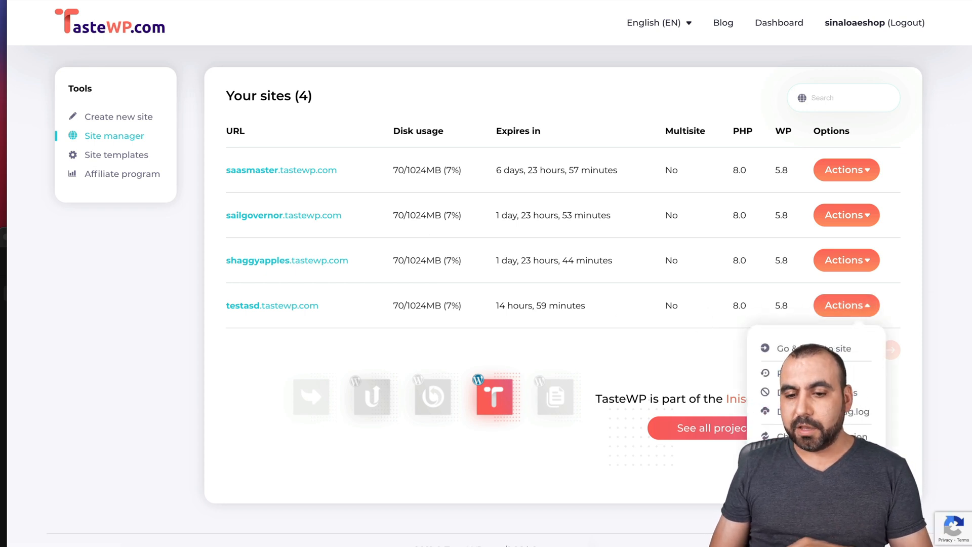
{"action": "left_click", "coordinate": [774, 436]}
{"action": "left_click", "coordinate": [465, 327]}
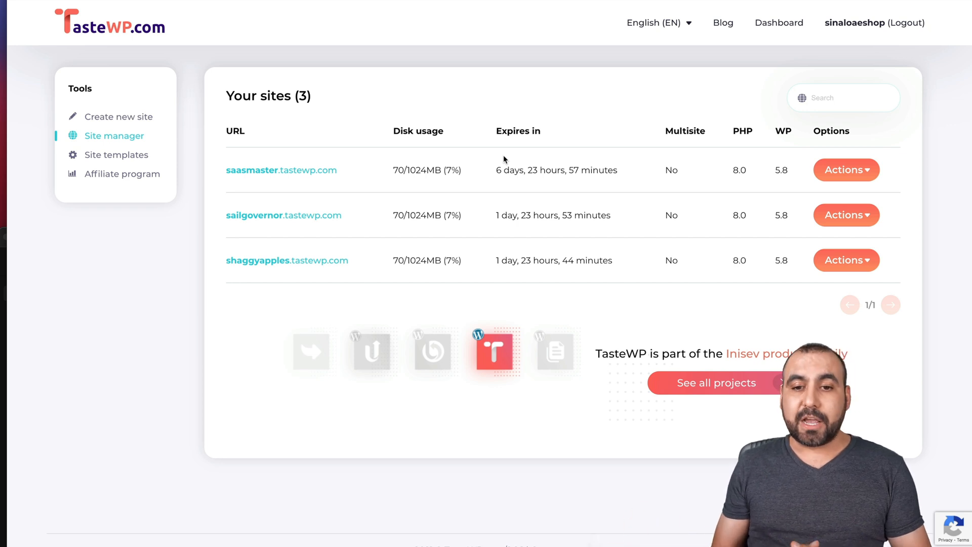
Return to the TasteWP homepage and skim the Send newbies here and Host it with us sections
{"action": "left_click", "coordinate": [78, 37]}
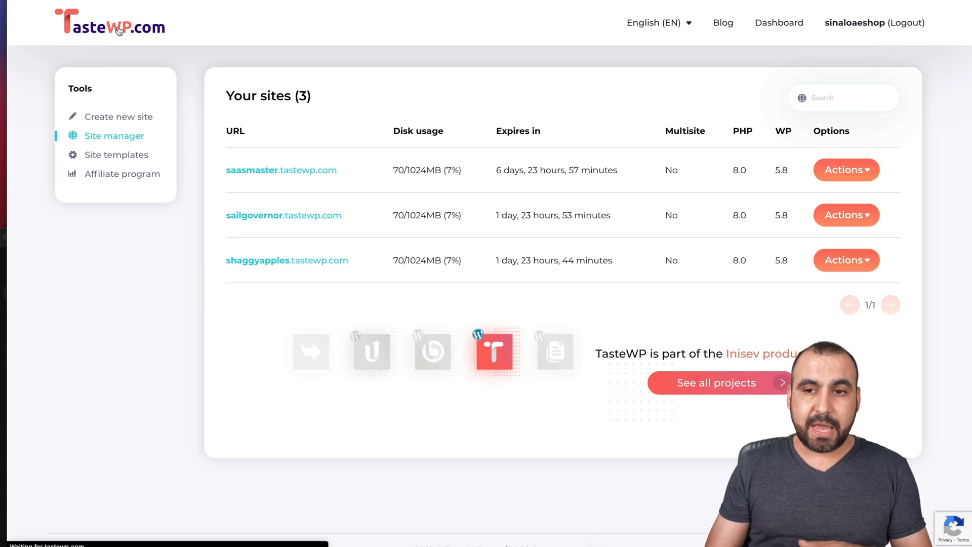
{"action": "scroll", "coordinate": [408, 314], "scroll_direction": "down", "scroll_amount": 3}
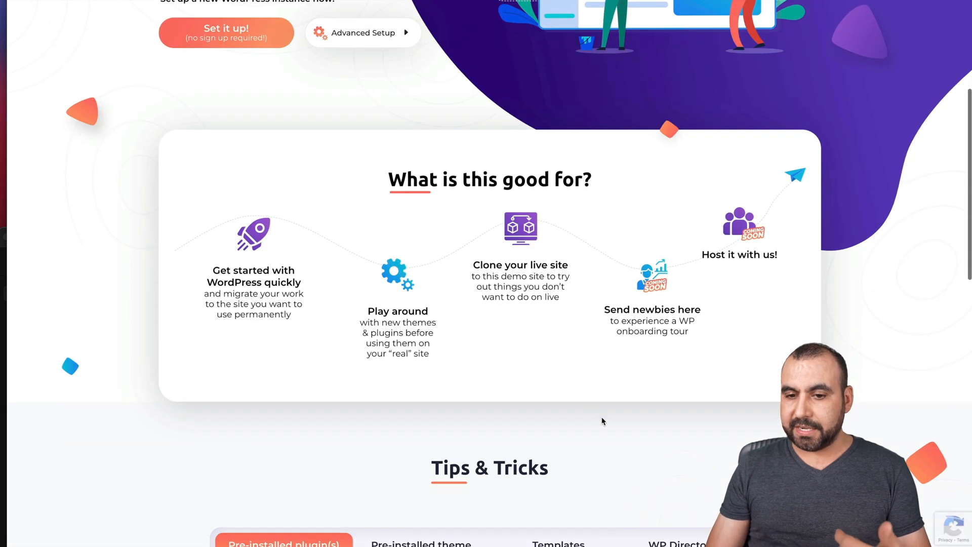
{"action": "left_click_drag", "start_coordinate": [607, 309], "coordinate": [702, 329]}
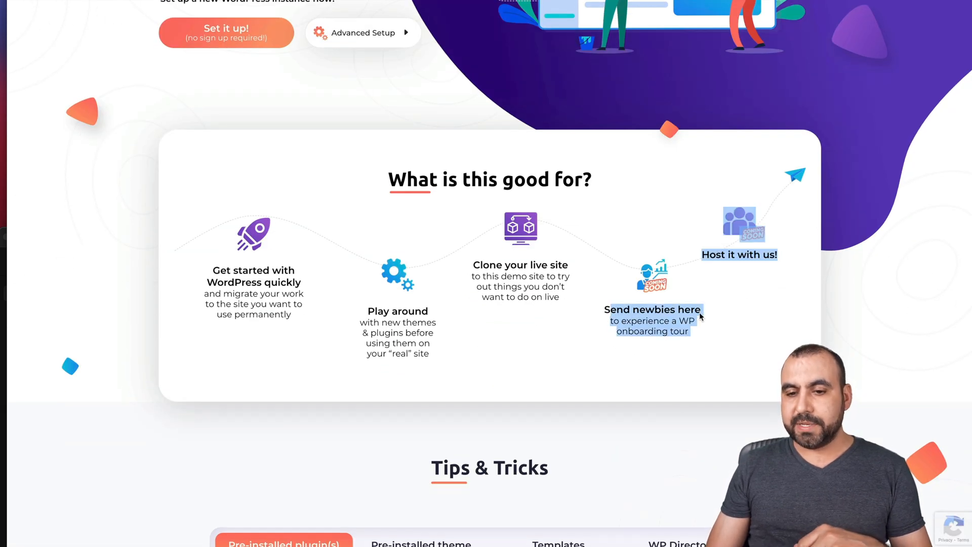
{"action": "left_click", "coordinate": [651, 327]}
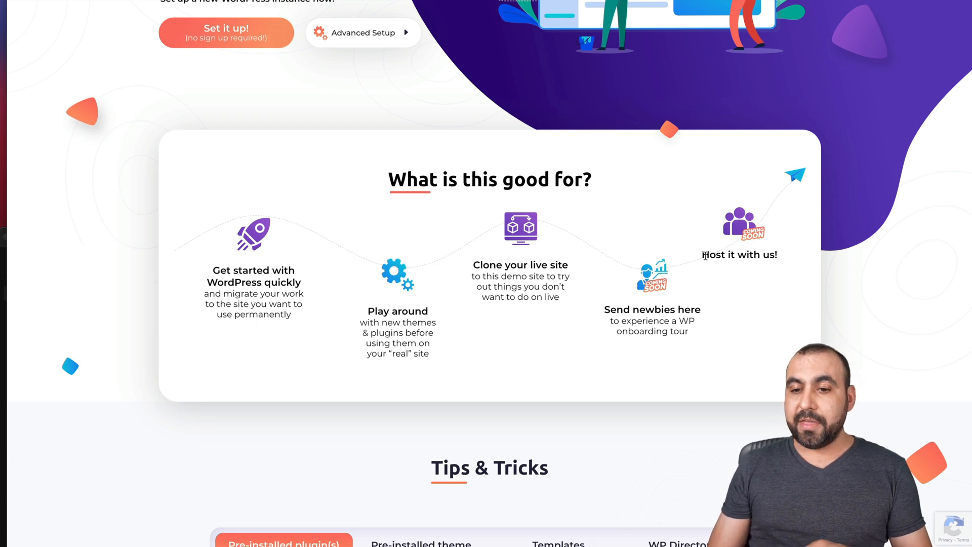
{"action": "left_click_drag", "start_coordinate": [702, 255], "coordinate": [759, 258]}
{"action": "left_click", "coordinate": [765, 262]}
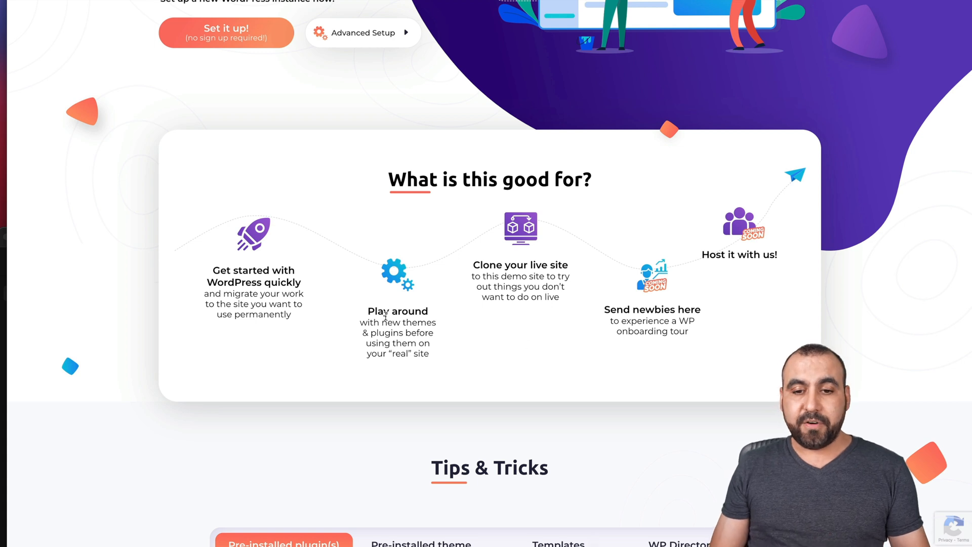
{"action": "scroll", "coordinate": [385, 317], "scroll_direction": "up", "scroll_amount": 5}
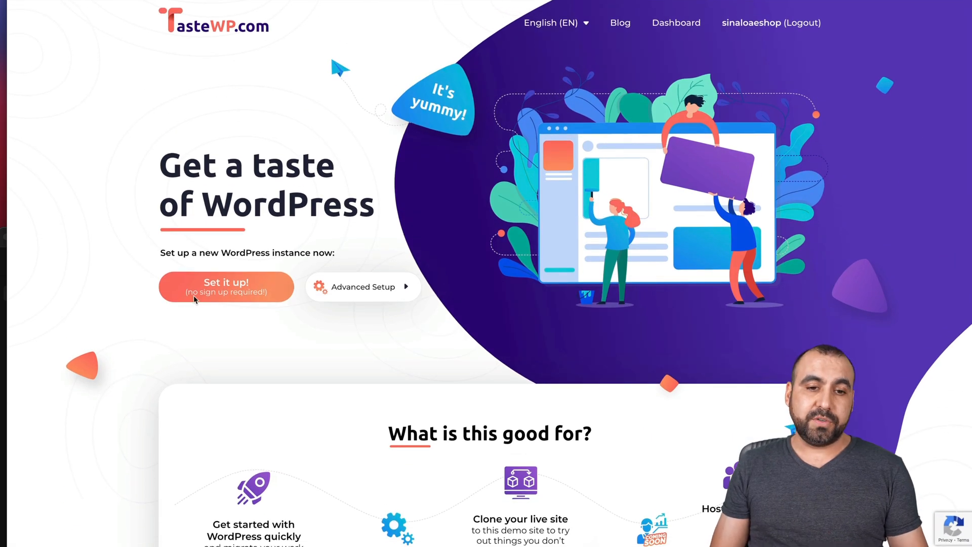